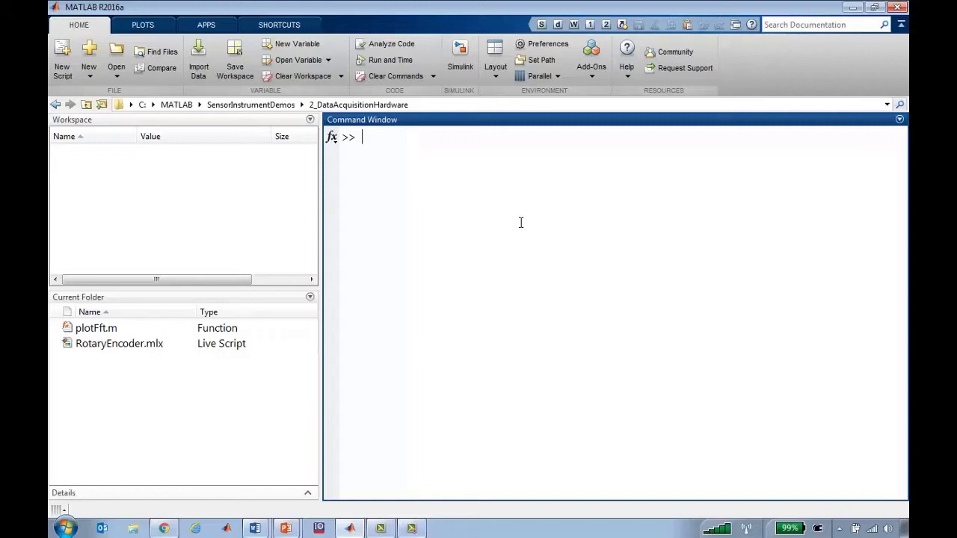
Step: Run daq.getDevices to list the 16 devices, then highlight the three cDAQ module rows and the Dev1 USB-6255 row
text(daq.getDevices)
key(Return)
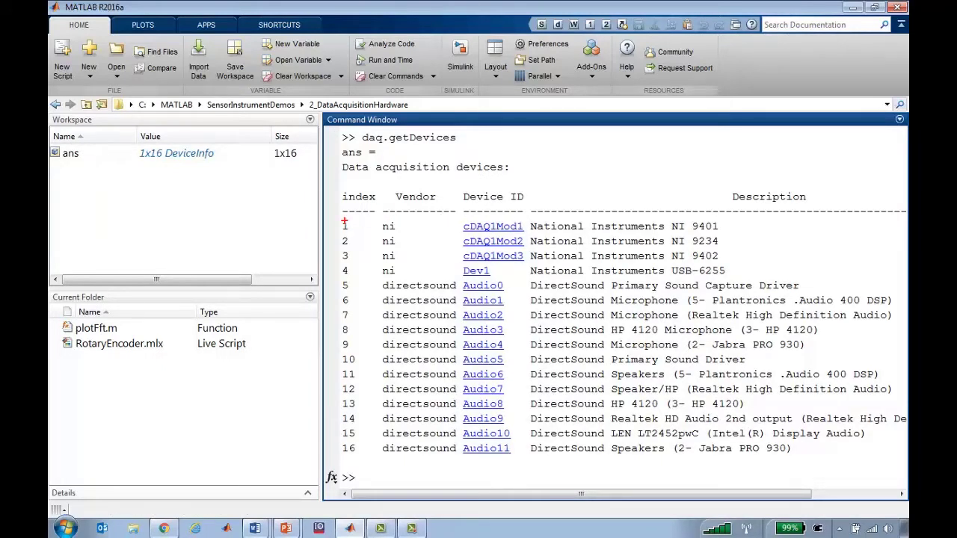
mouse_move(339, 216)
mouse_down()
mouse_move(534, 274)
mouse_move(746, 262)
mouse_up()
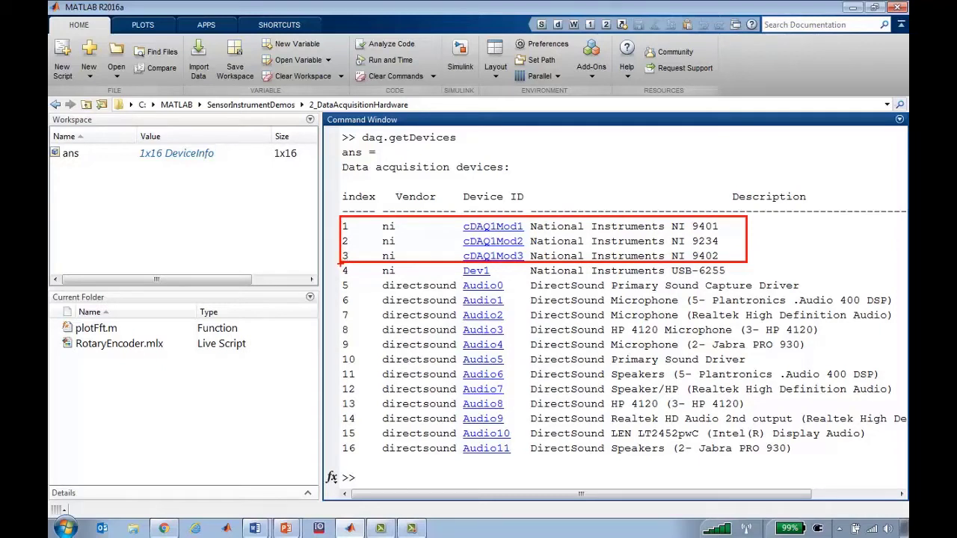
mouse_move(340, 263)
mouse_down()
mouse_move(682, 303)
mouse_move(756, 281)
mouse_up()
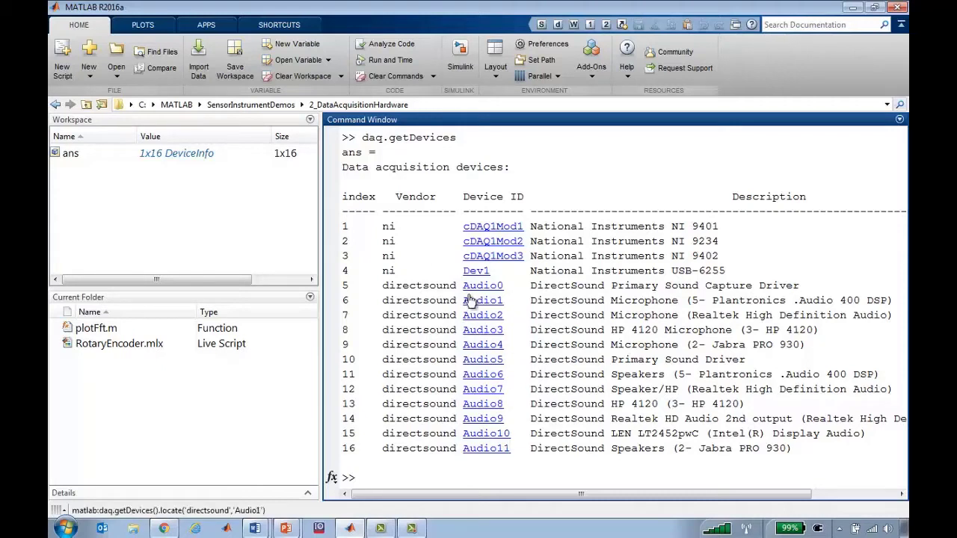
Step: Search Add-On Explorer for 'data acquisition' (187 results), then launch the Data Acquisition Tool app
click(206, 26)
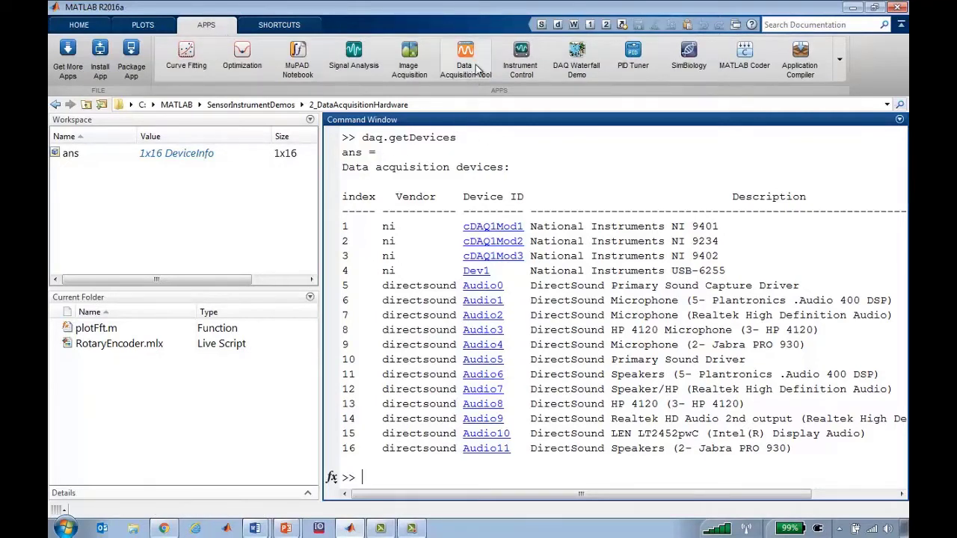
mouse_move(477, 69)
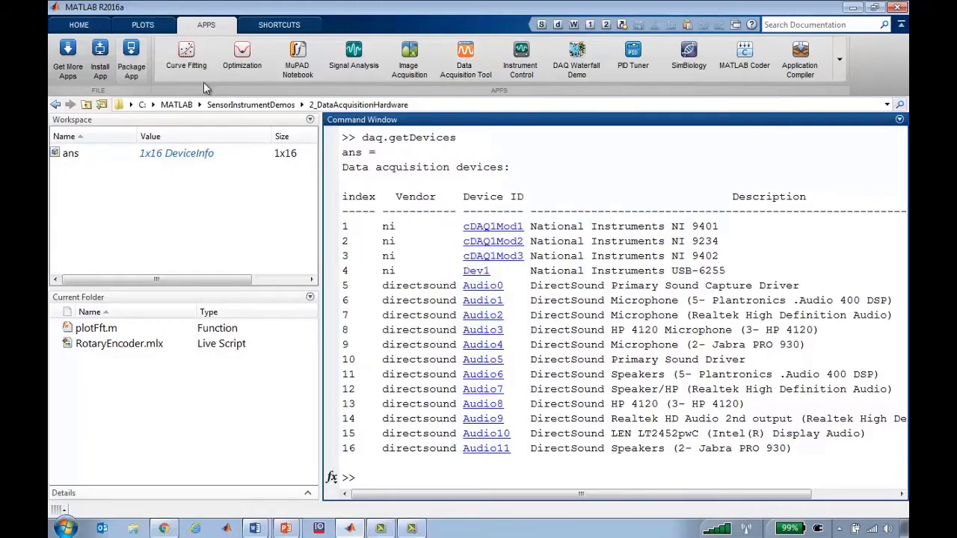
click(73, 27)
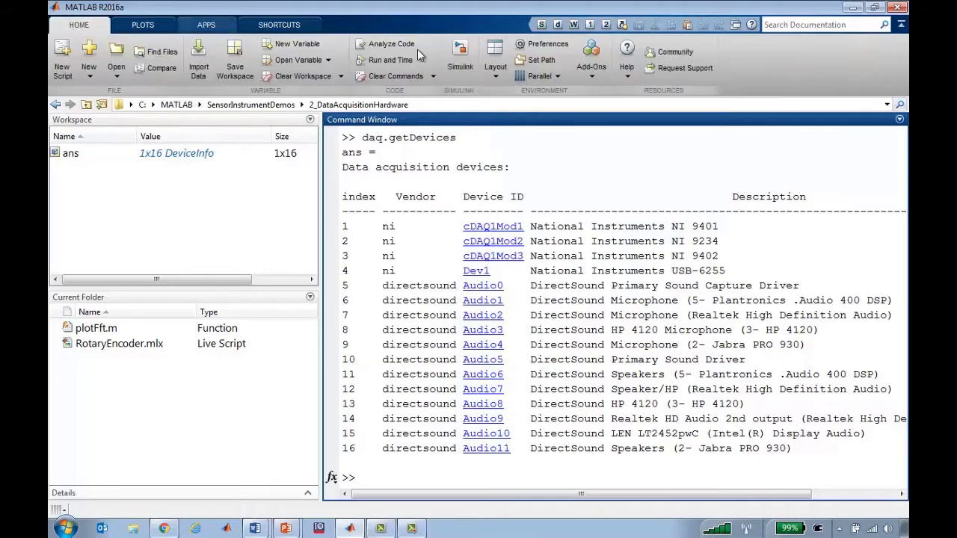
click(591, 46)
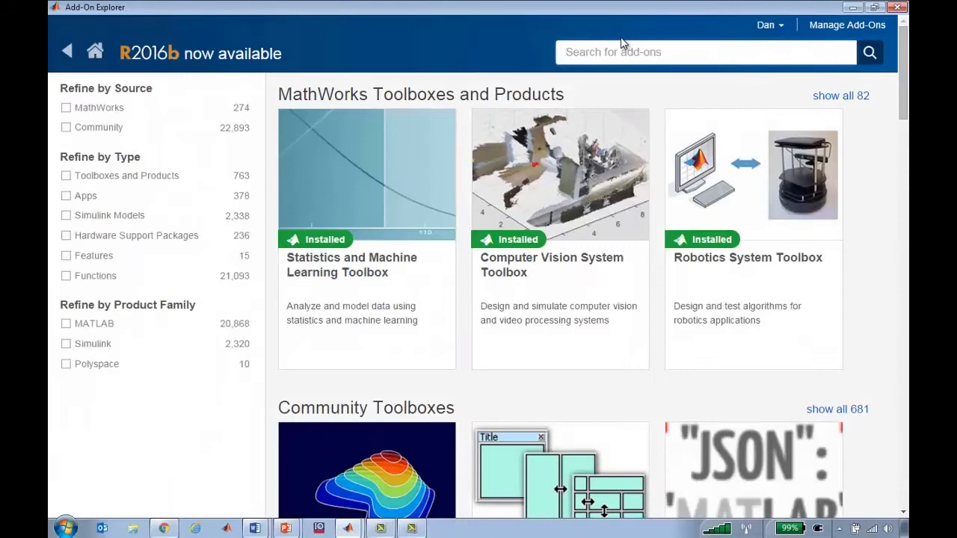
click(626, 47)
text(data acquisition)
key(Return)
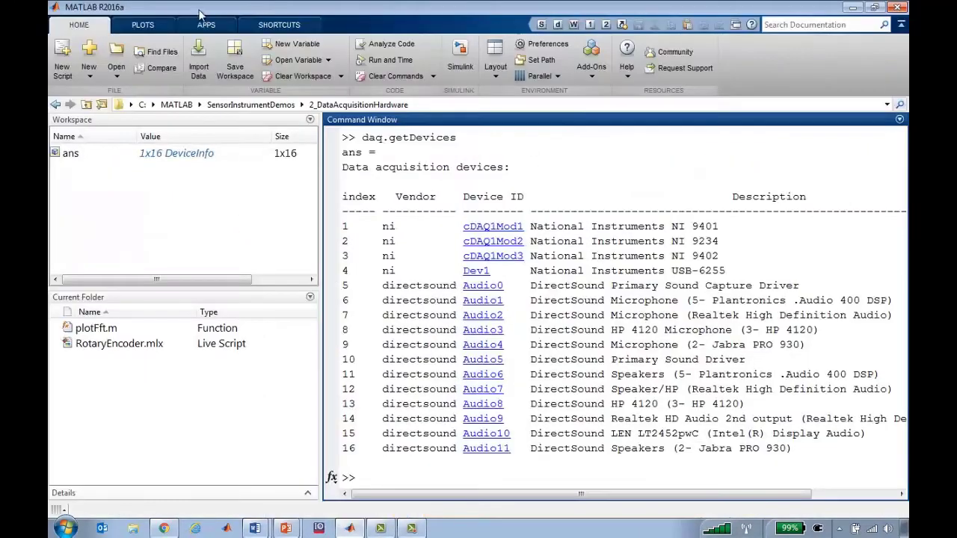
click(204, 24)
click(467, 58)
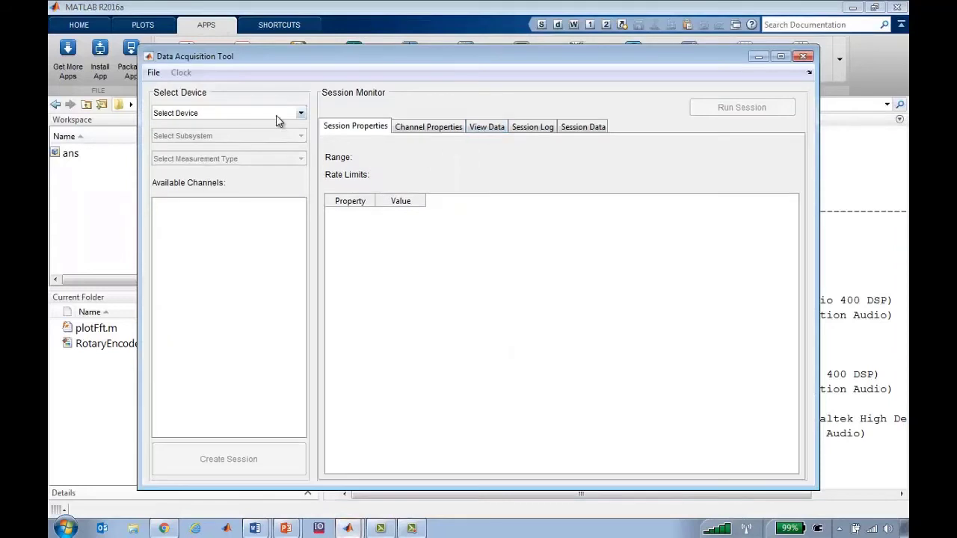
Step: Create a session using NI 9234, AnalogInput and Accelerometer with channel ai0 selected
click(277, 115)
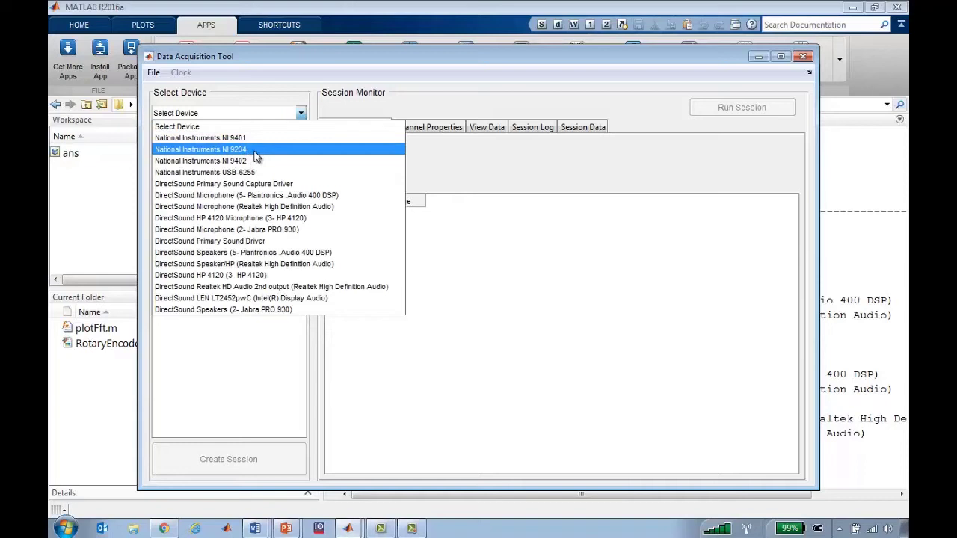
click(255, 151)
click(235, 135)
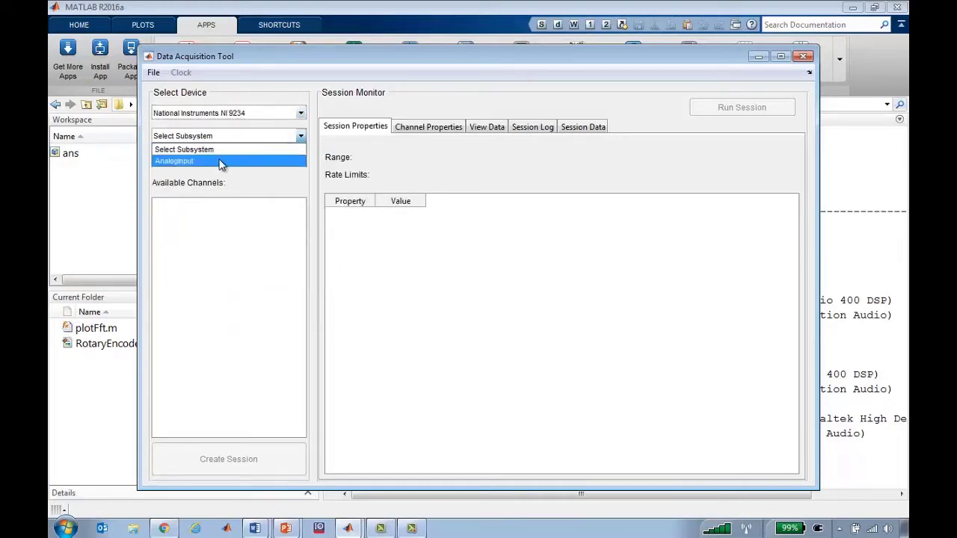
click(221, 162)
click(221, 160)
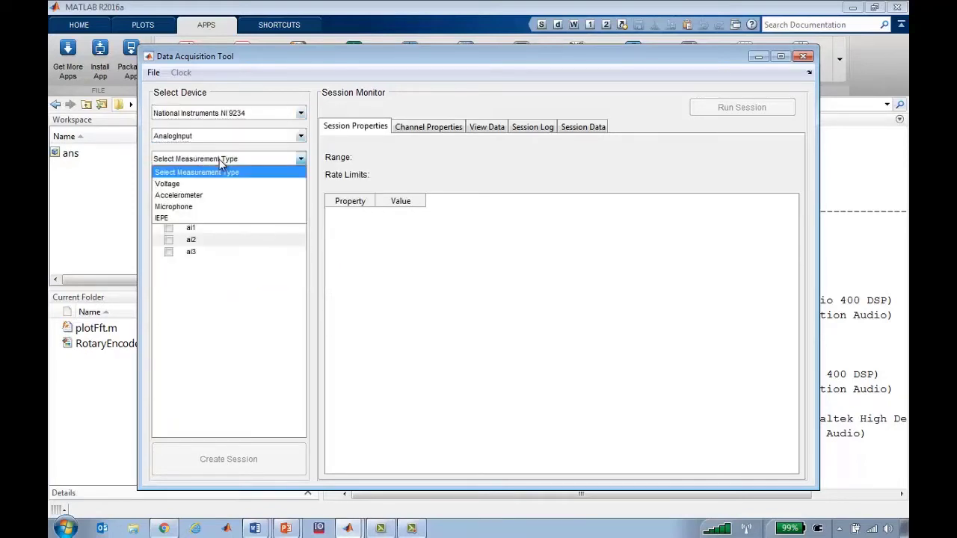
click(196, 196)
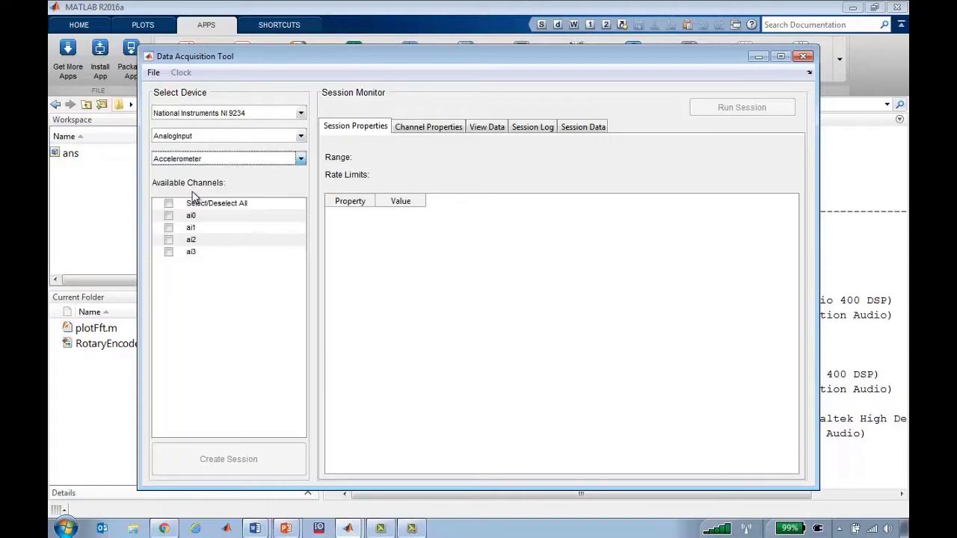
click(168, 215)
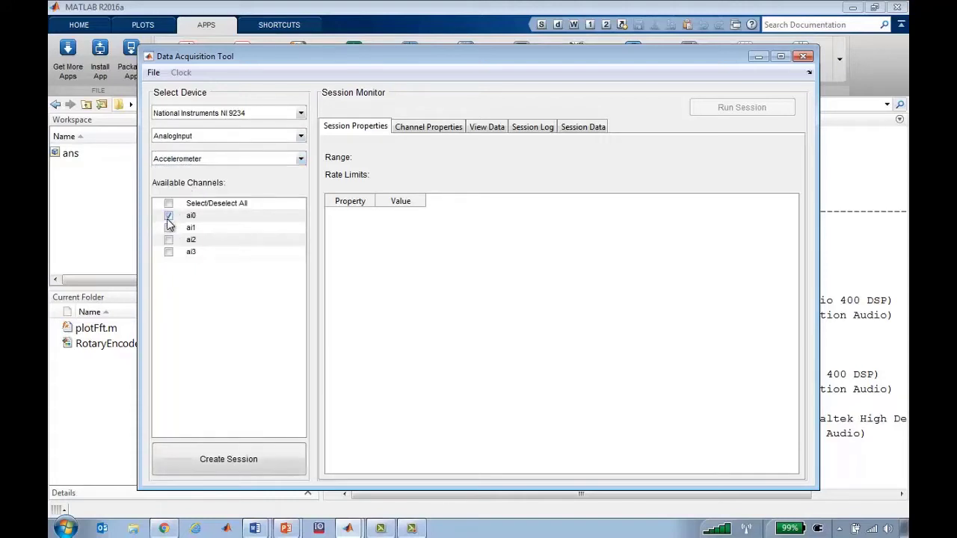
click(231, 463)
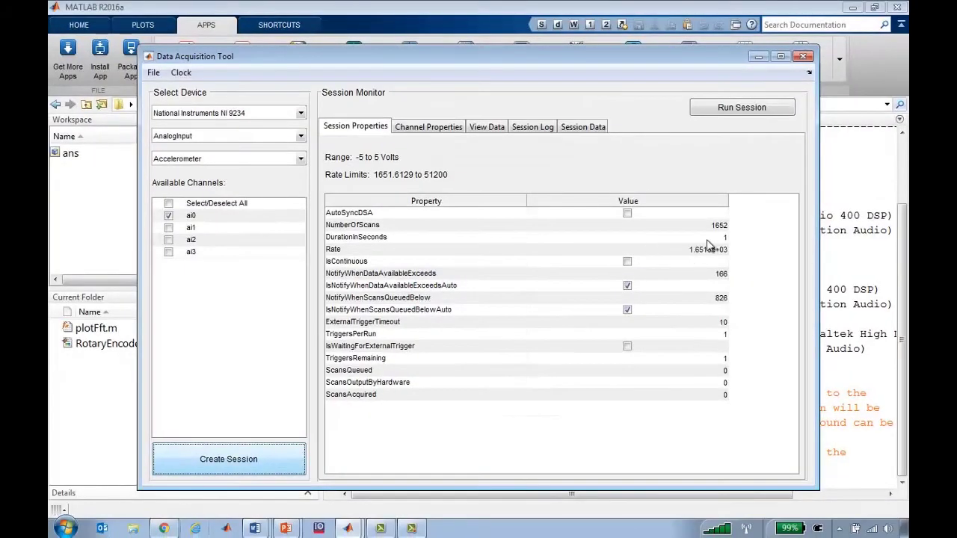
Step: Set DurationInSeconds to 5 and Rate to 4000, which adjusts to 4.2667e+03 with 21333 scans
double_click(715, 238)
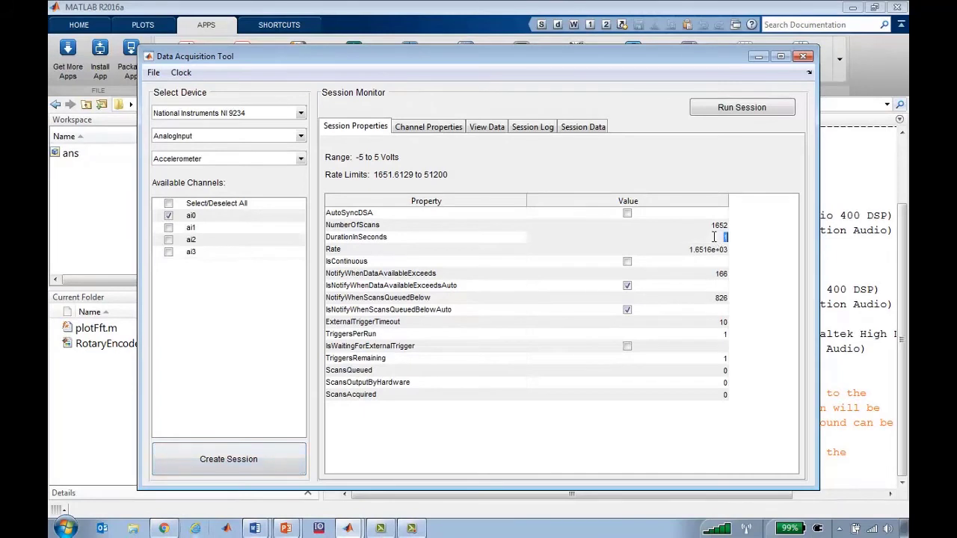
text(5)
key(Return)
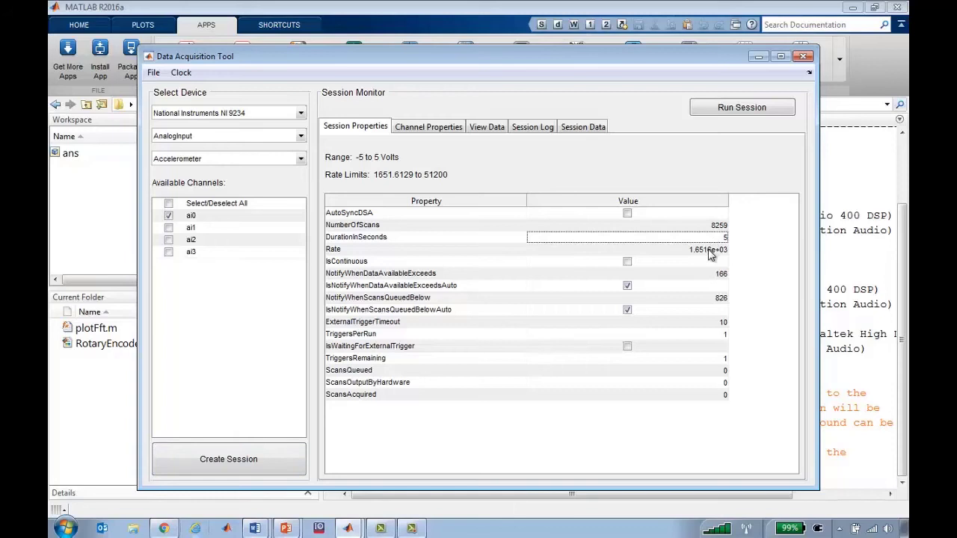
double_click(709, 250)
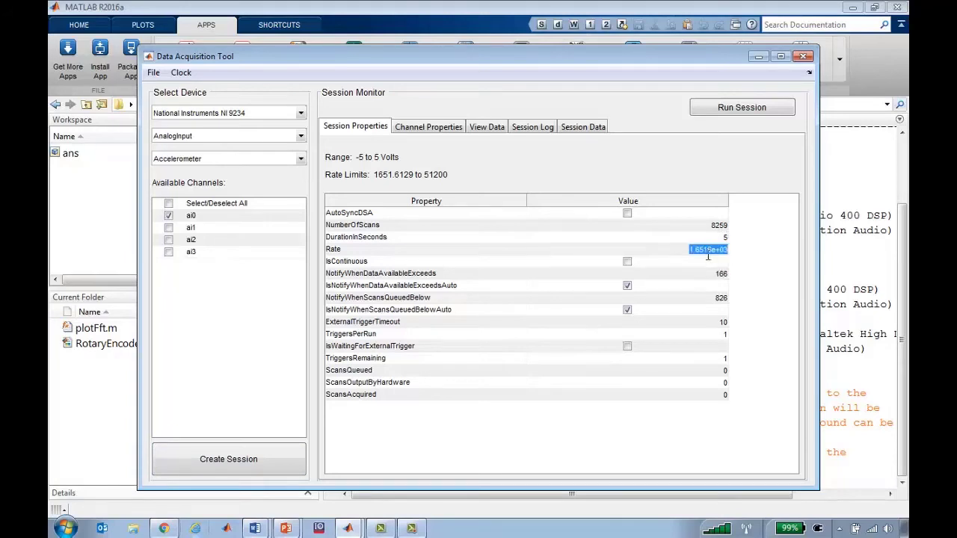
text(4000)
key(Return)
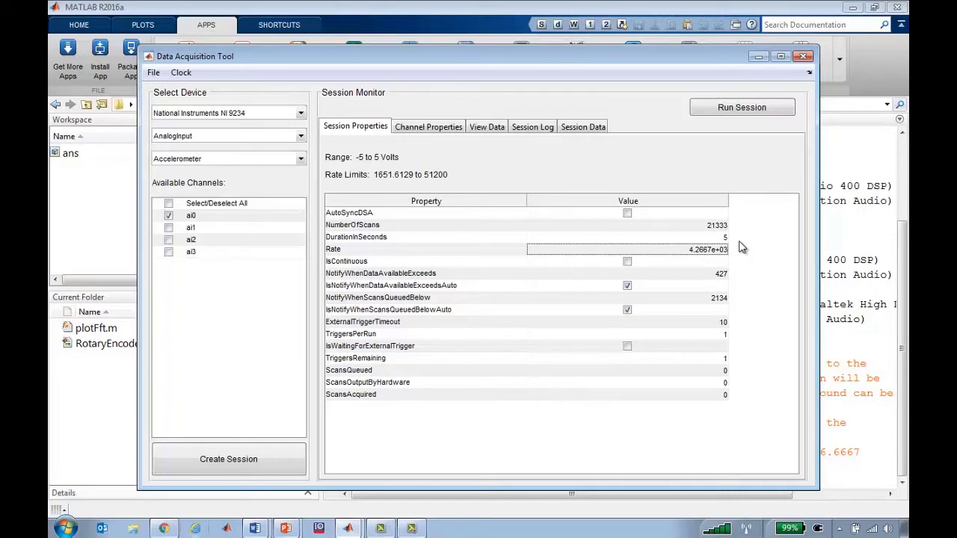
Step: In Channel Properties, change the ai0 Sensitivity from Unknown to 0.1
click(422, 130)
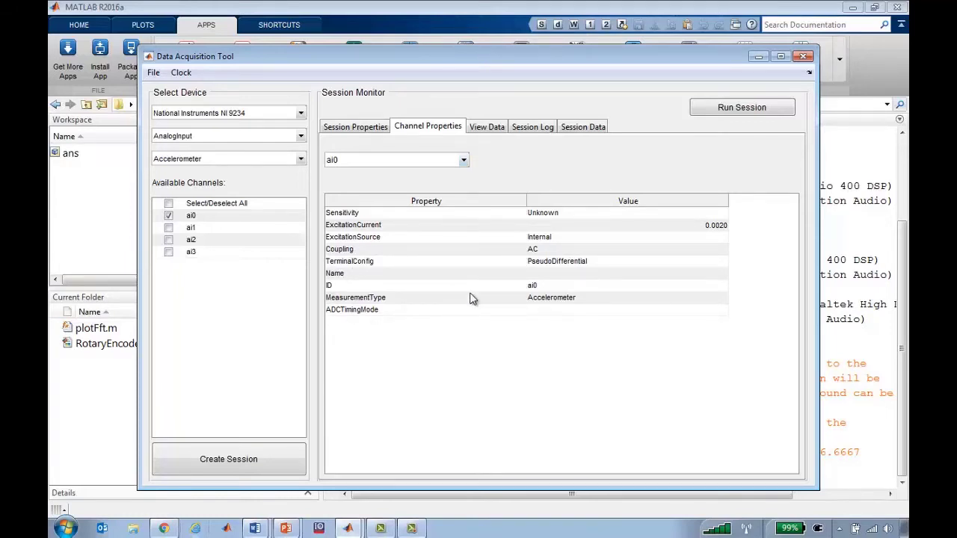
double_click(557, 215)
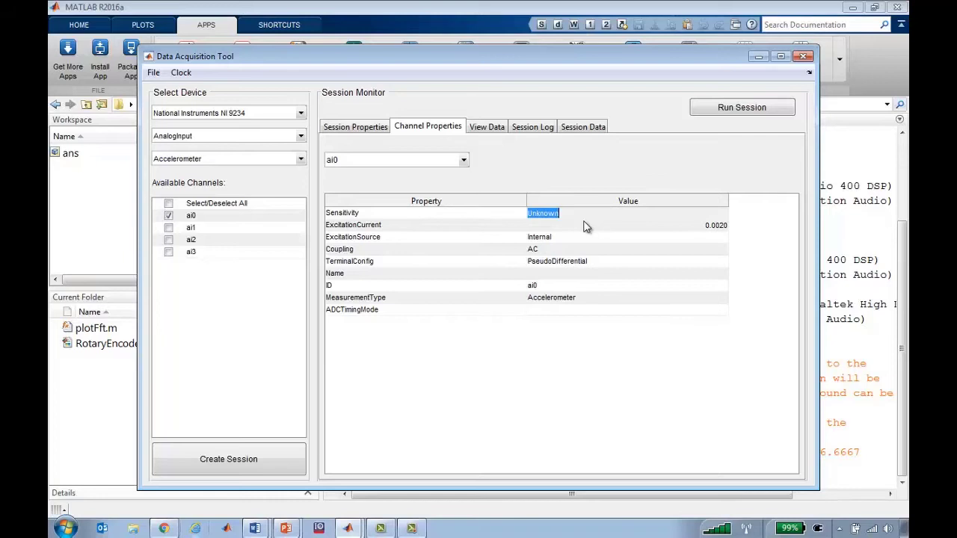
text(0.1)
key(Return)
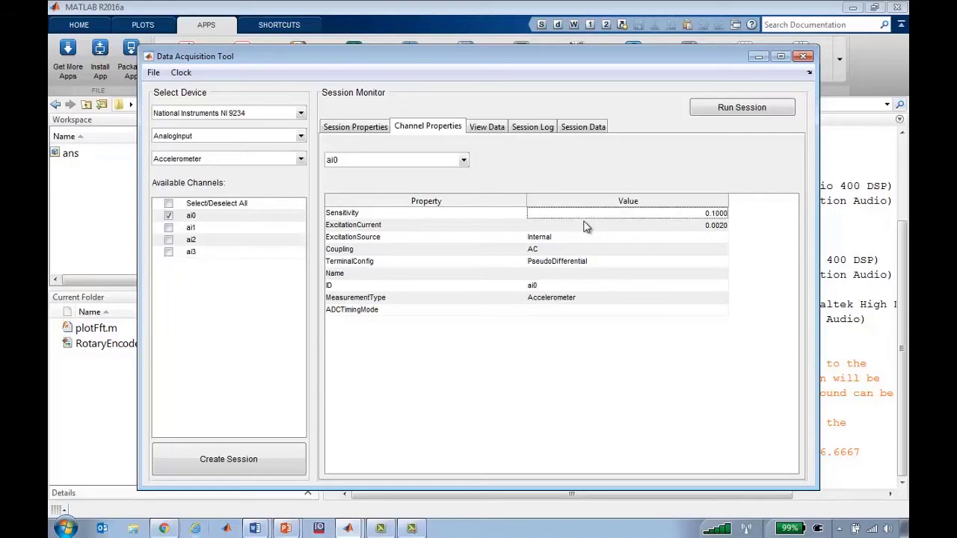
Step: Run the session from Session Properties to acquire and plot 5 seconds of ai0 voltage data
click(354, 129)
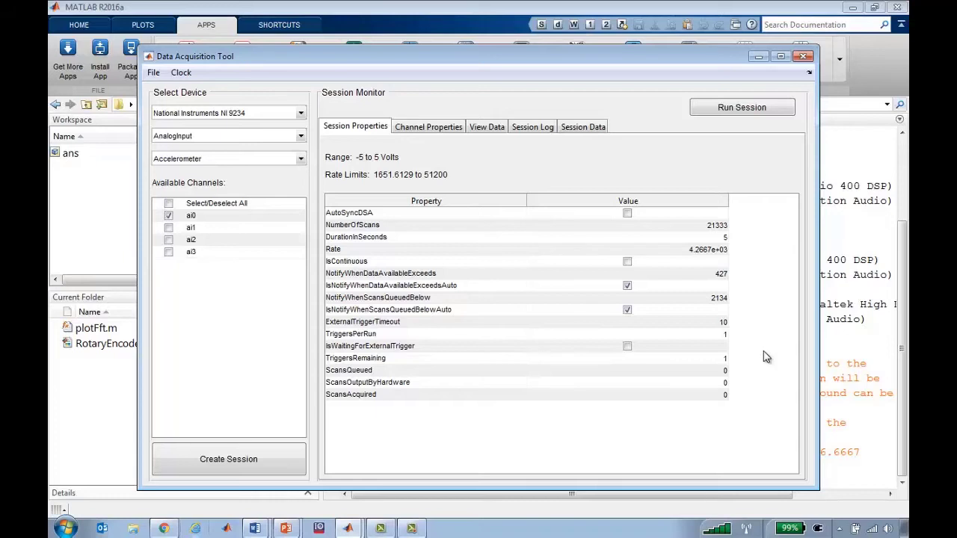
click(731, 110)
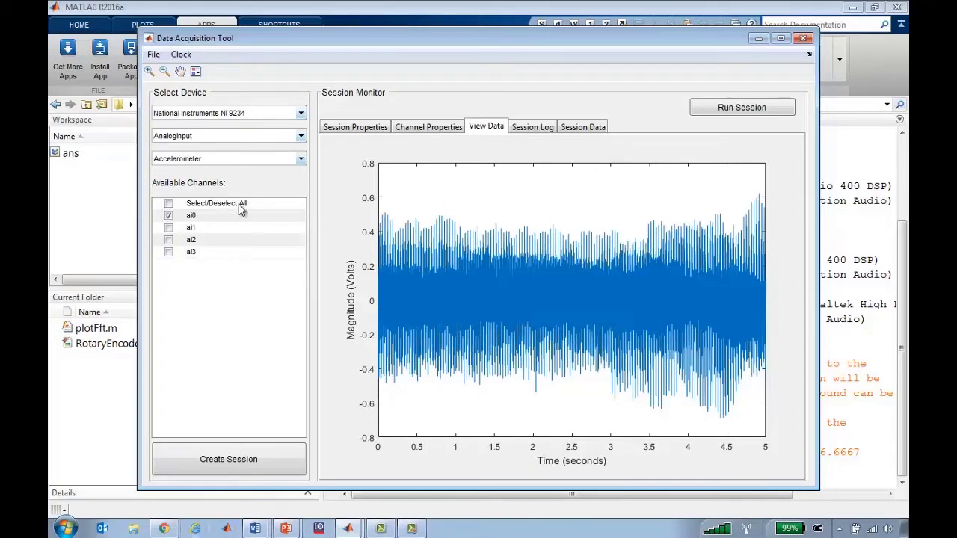
Step: From the Session Log, save the session code as ReadAccelerometerSession.m
click(546, 127)
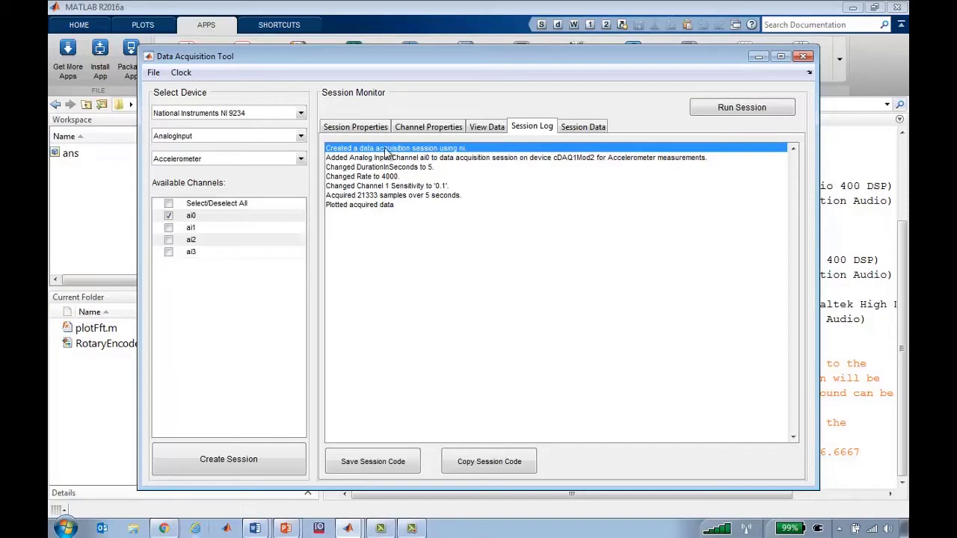
click(376, 465)
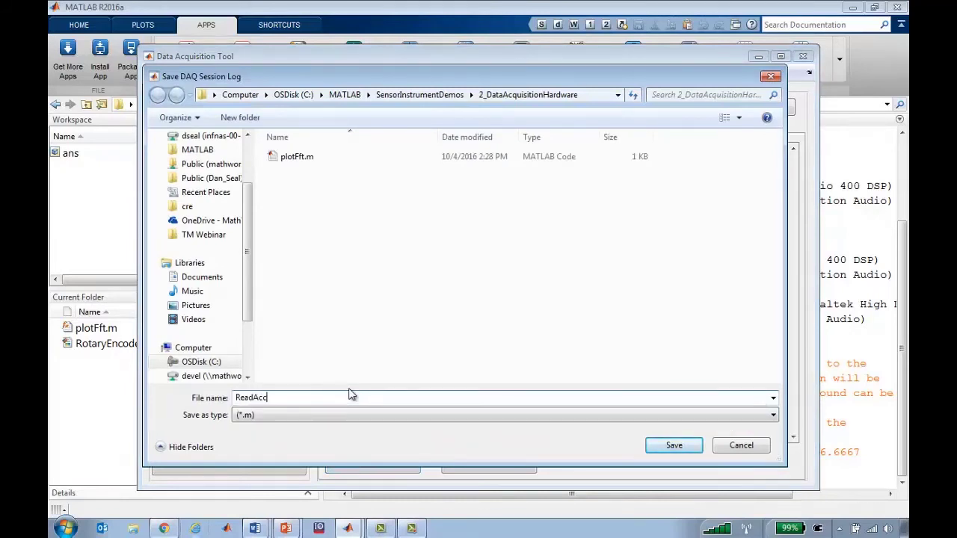
text(ReadAccelerometerSession)
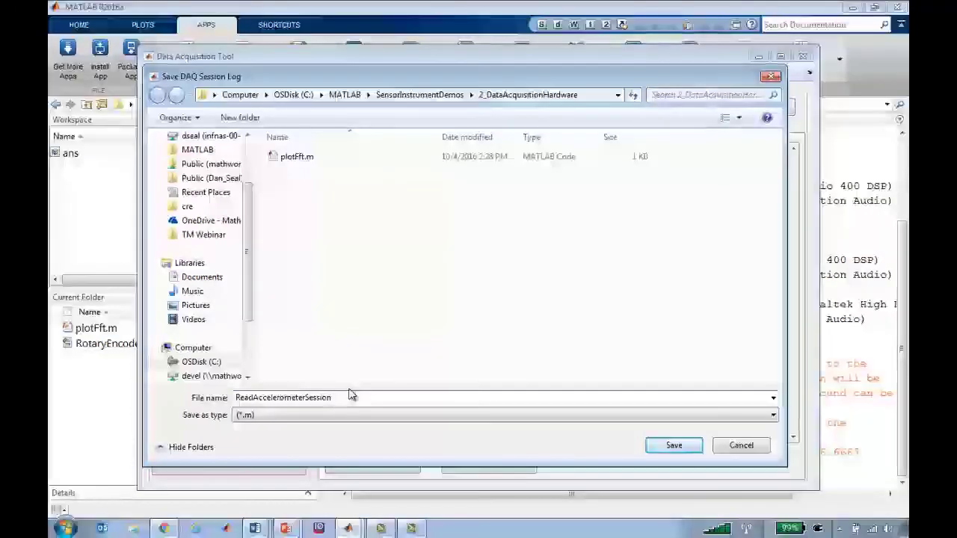
key(Return)
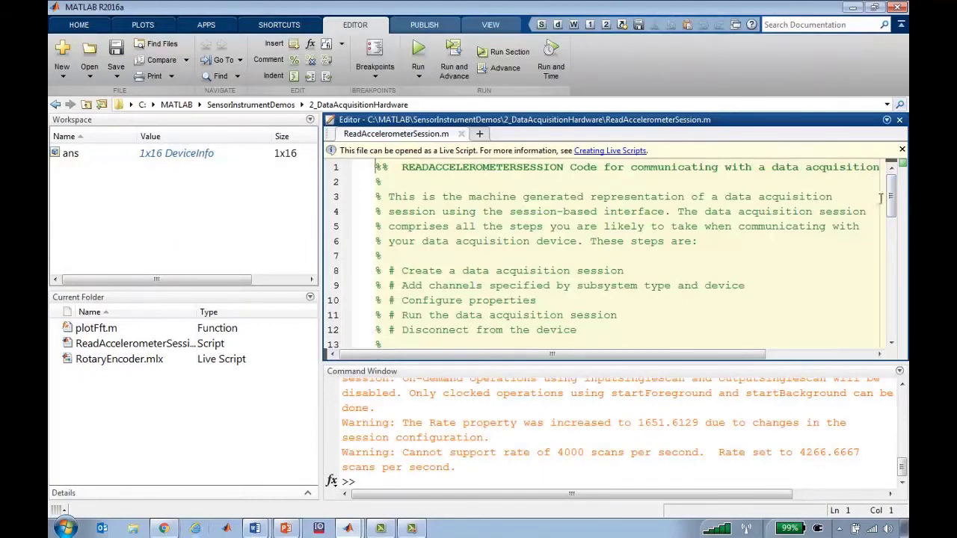
Step: Review the generated script's rate, sensitivity and plotting code, then close the Data Acquisition Tool
drag(895, 210, 880, 294)
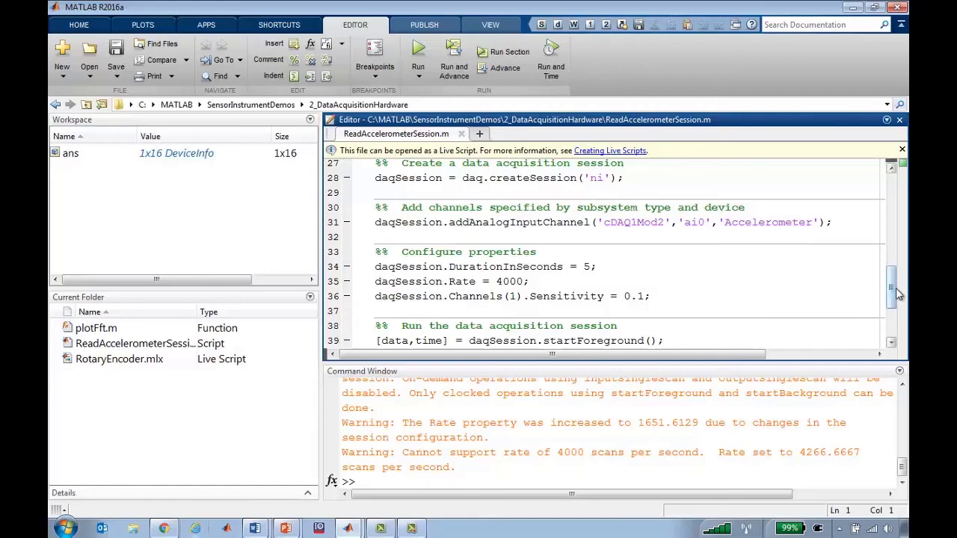
drag(897, 296, 895, 316)
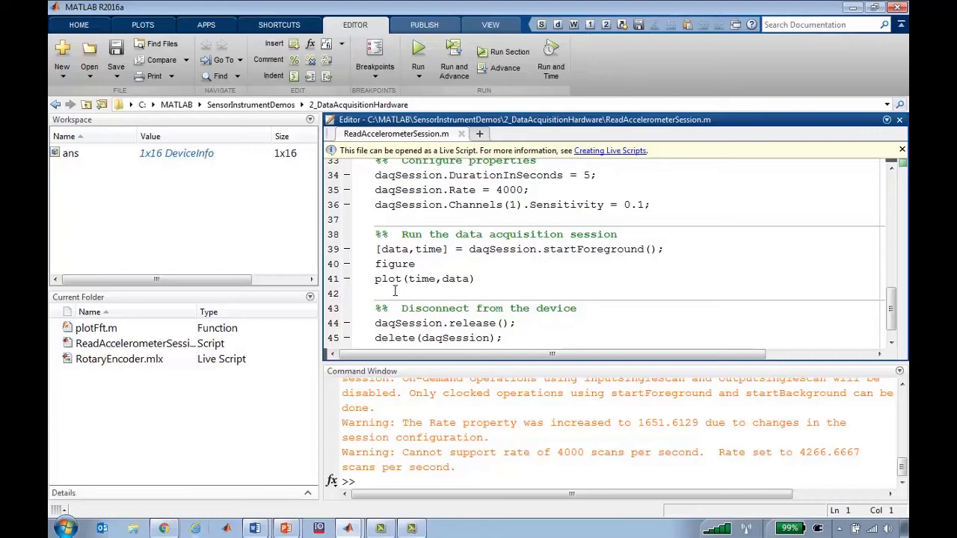
key(alt+Tab)
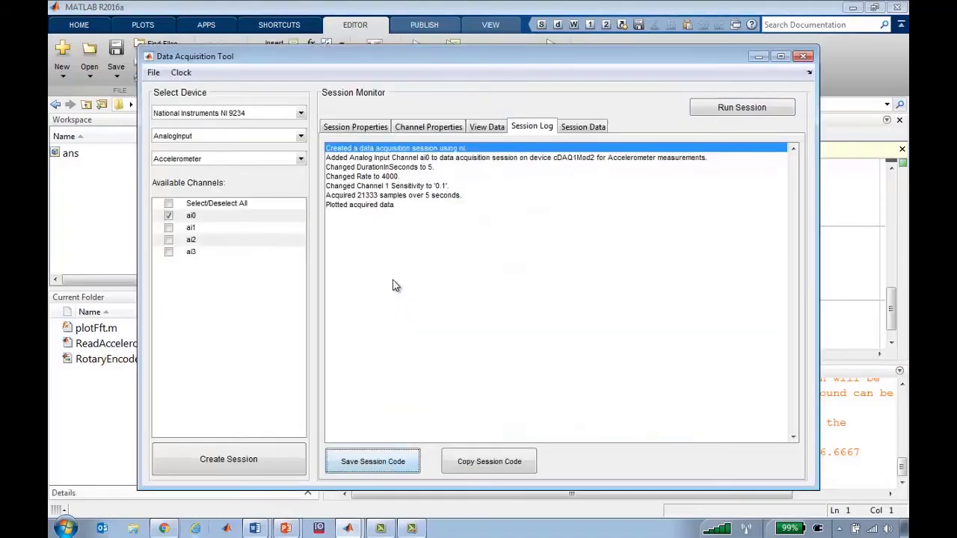
click(802, 58)
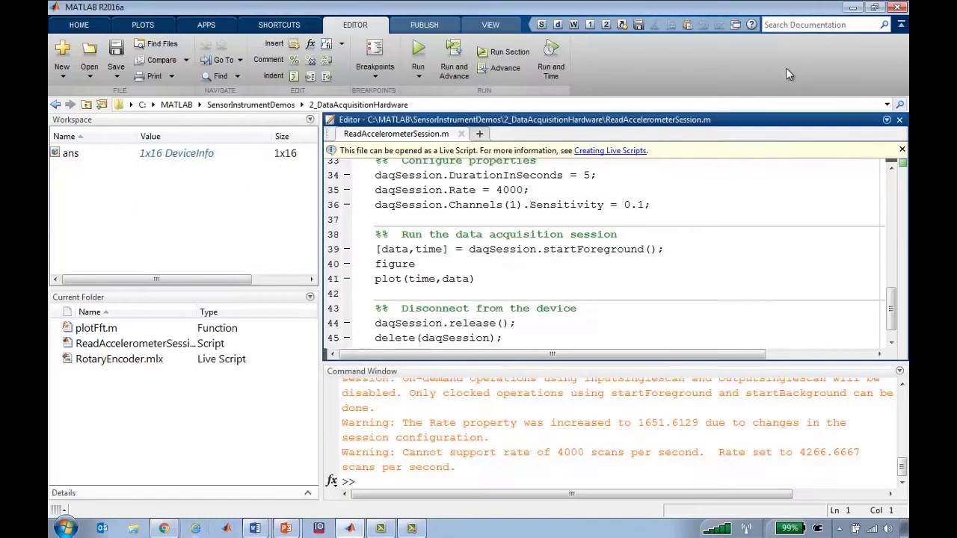
Step: Run ReadAccelerometerSession from the editor and maximize the resulting Figure 1 plot
click(513, 281)
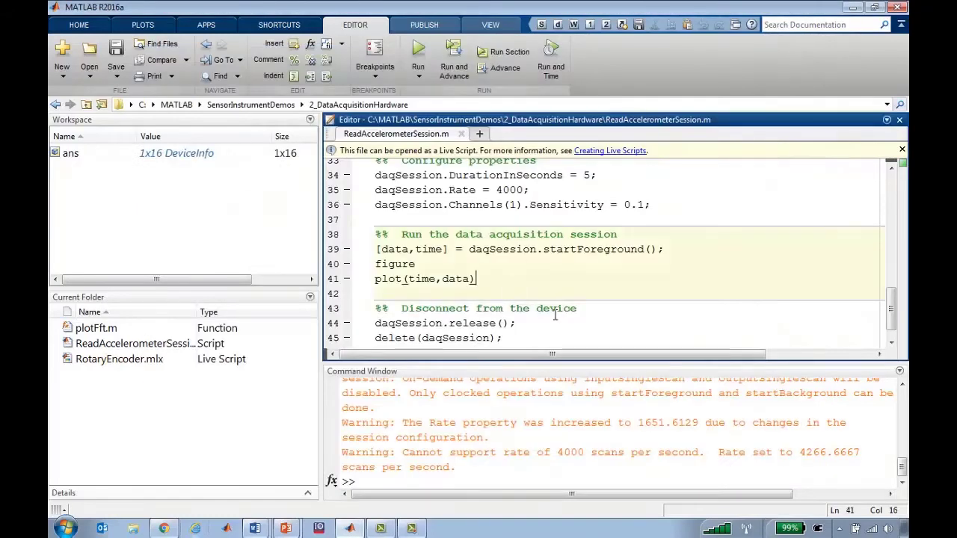
click(419, 49)
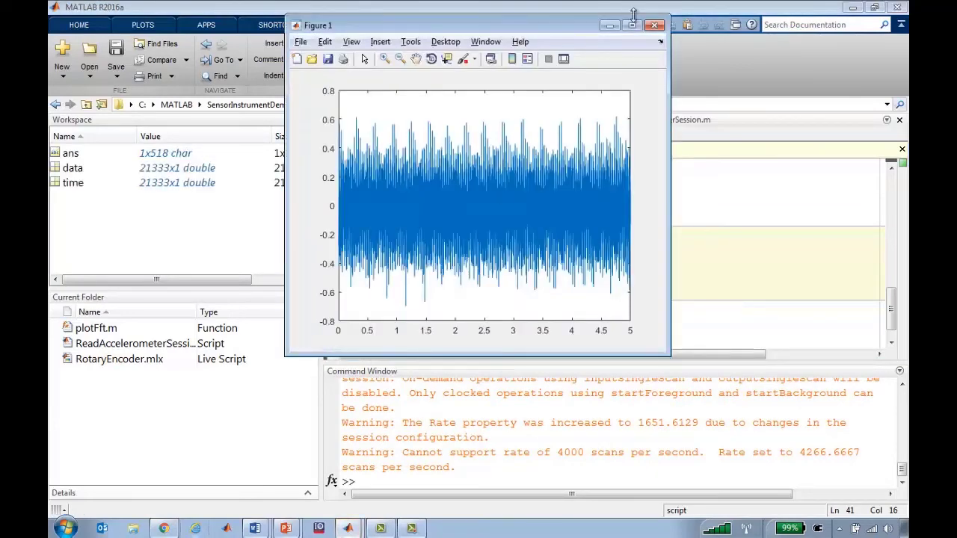
click(632, 25)
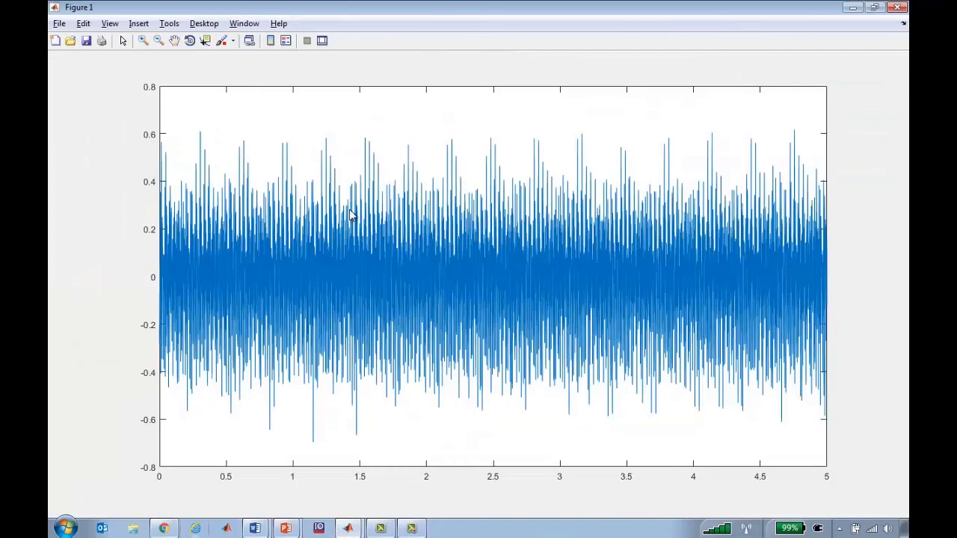
Step: Horizontally zoom into the waveform around 0.45–0.54 s, then close the figure
click(143, 41)
right_click(227, 275)
mouse_move(287, 313)
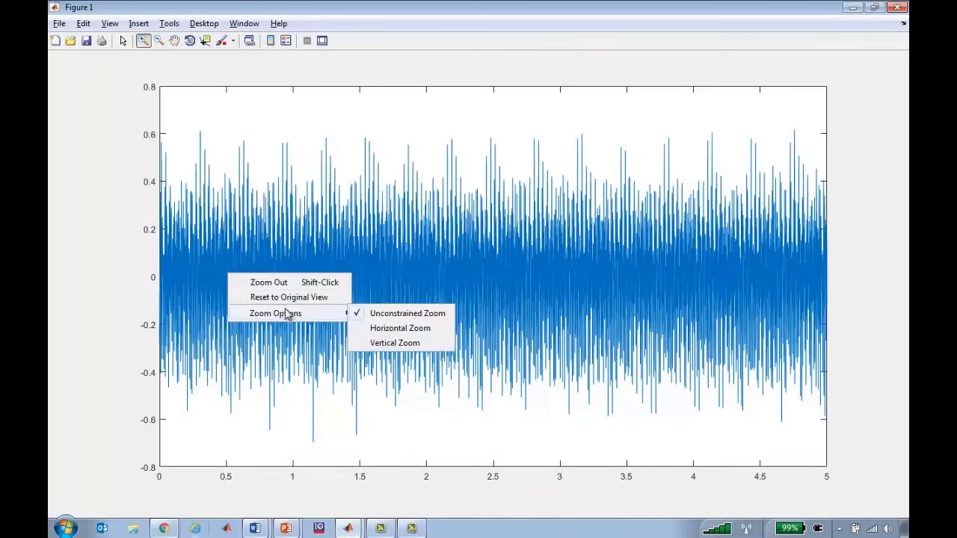
click(401, 328)
drag(203, 258, 266, 257)
drag(317, 282, 457, 287)
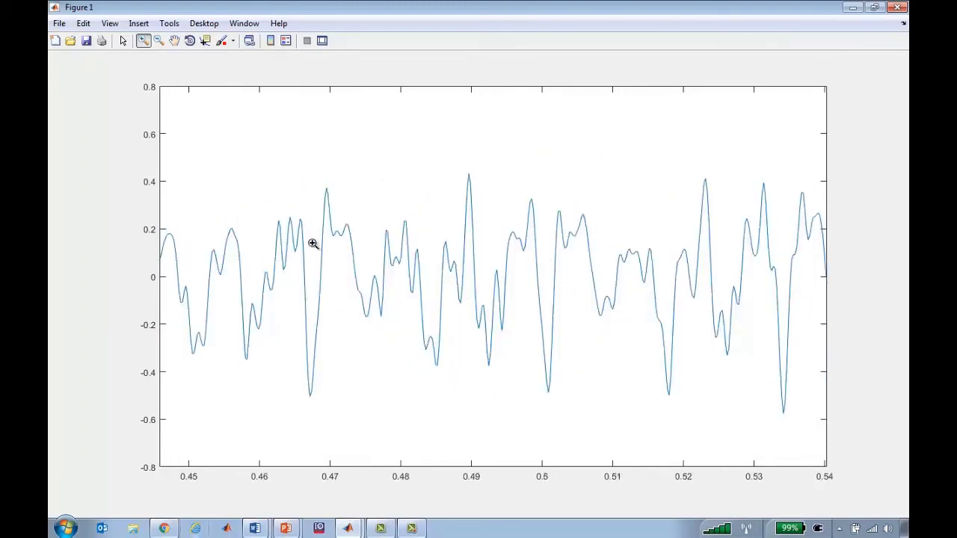
click(898, 8)
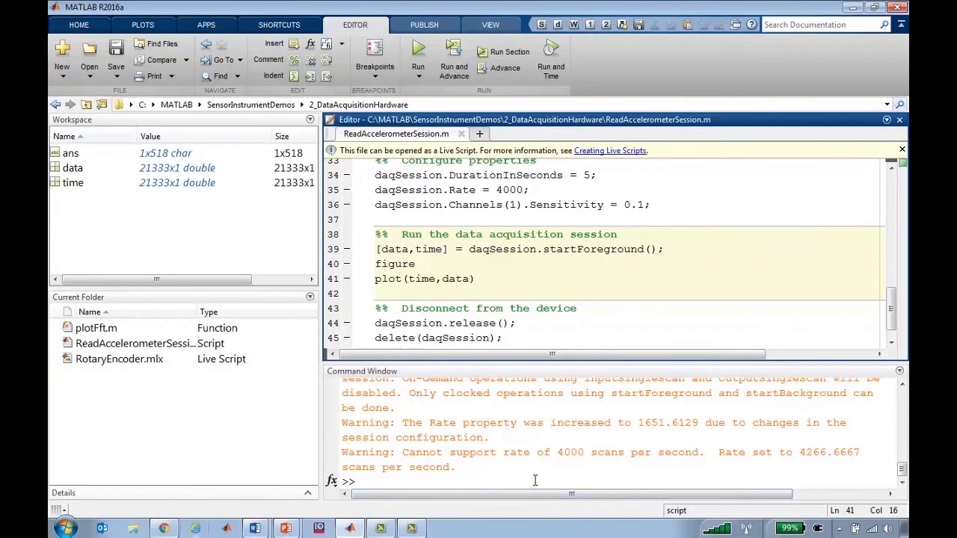
Step: Add 'Fs = daqSession.Rate;' below line 37 and rerun the script, giving Fs = 4.2667e+03
click(504, 219)
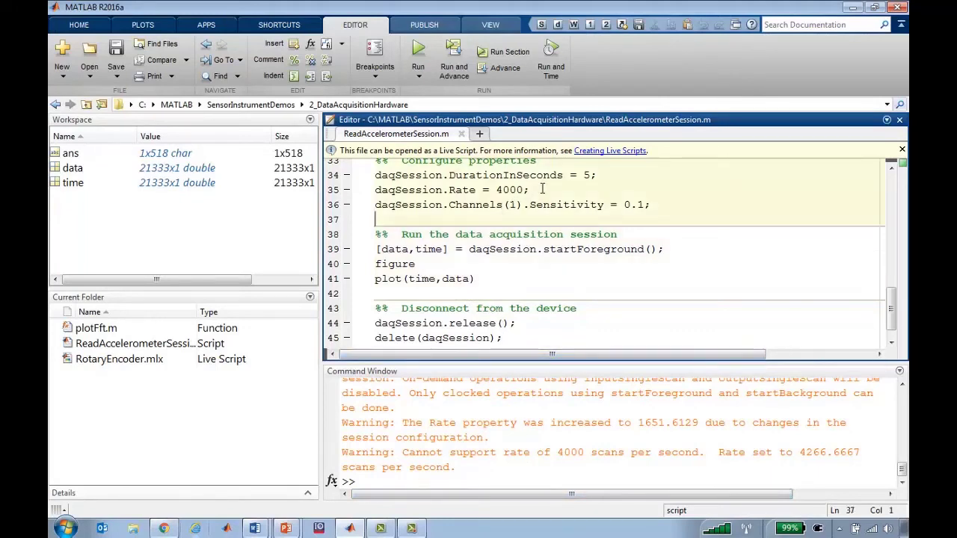
key(Up)
key(Up)
key(ctrl+shift+Right)
key(ctrl+shift+Right)
key(ctrl+shift+Right)
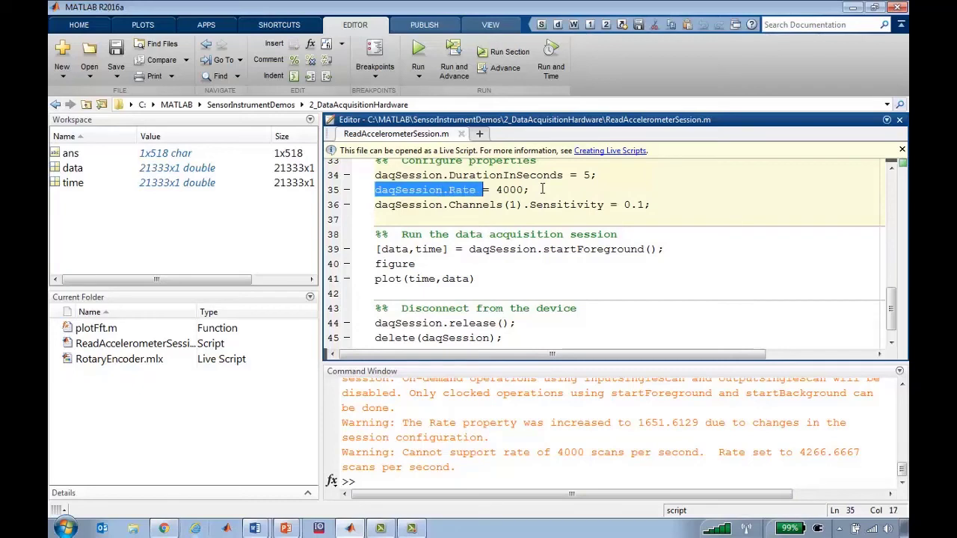
click(467, 219)
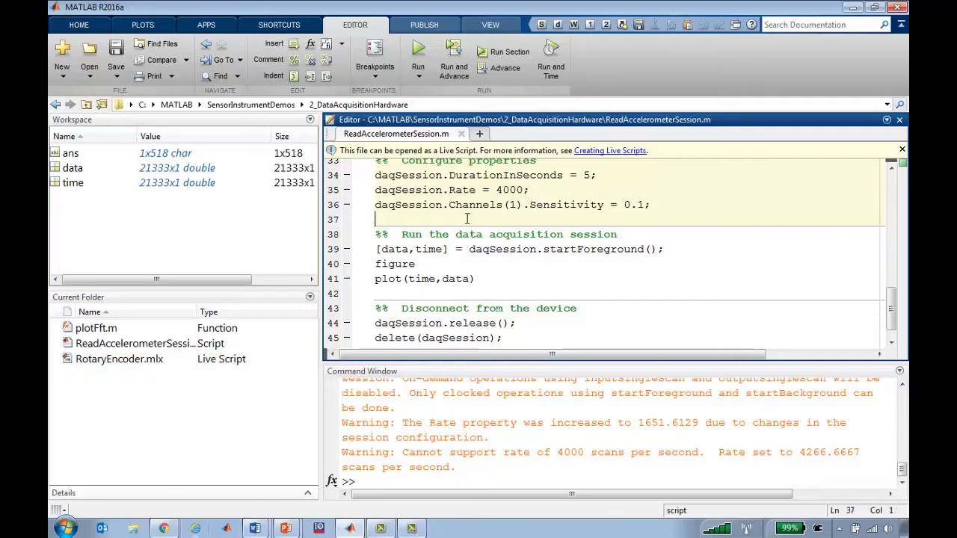
key(Return)
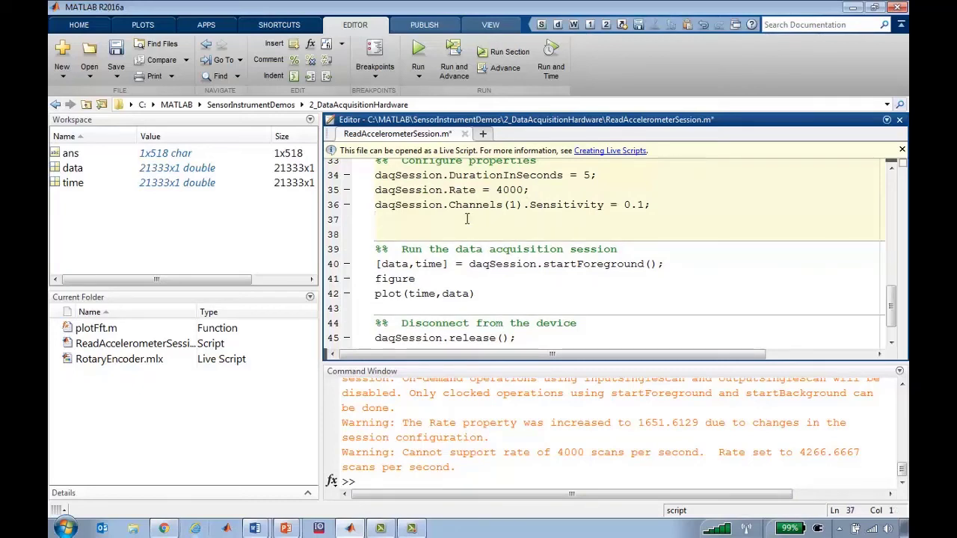
text(Fs)
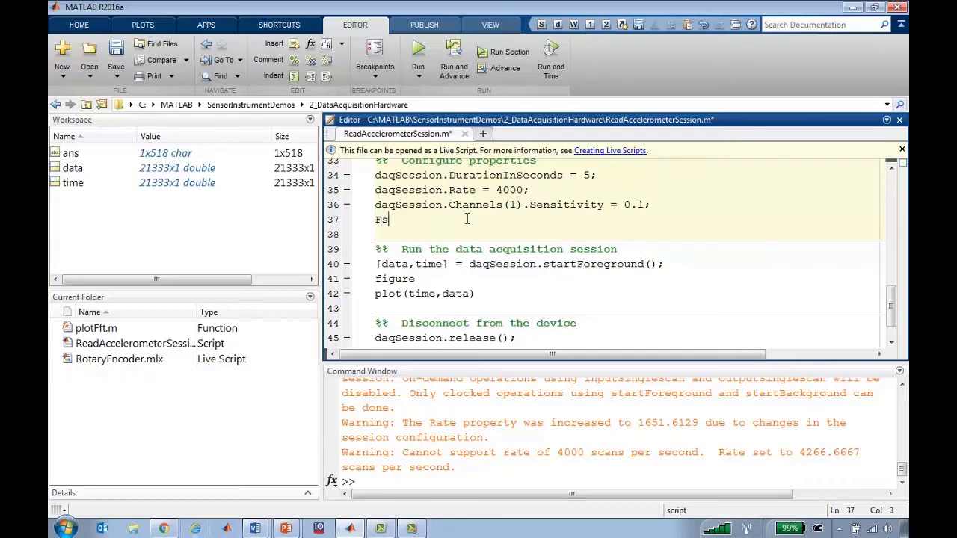
text( = daqSession.Rate;)
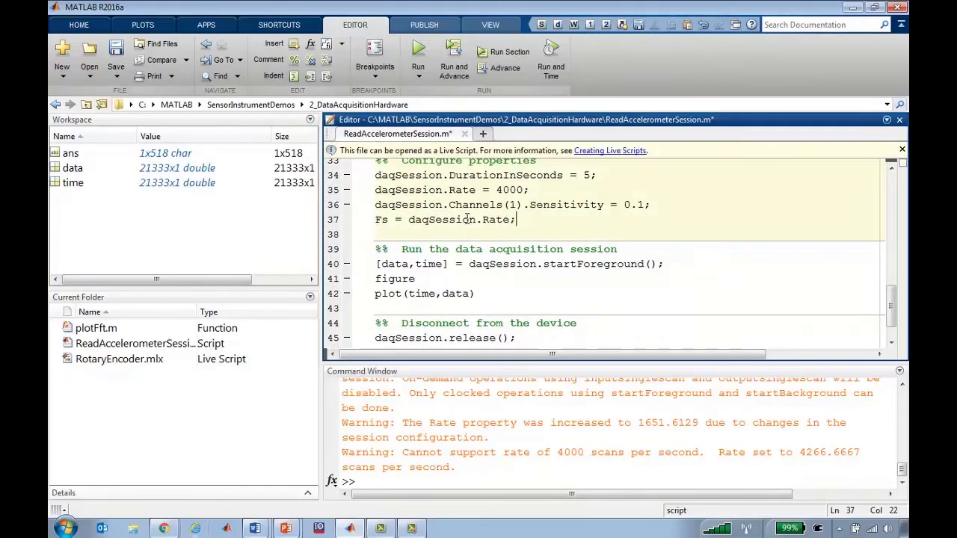
click(418, 51)
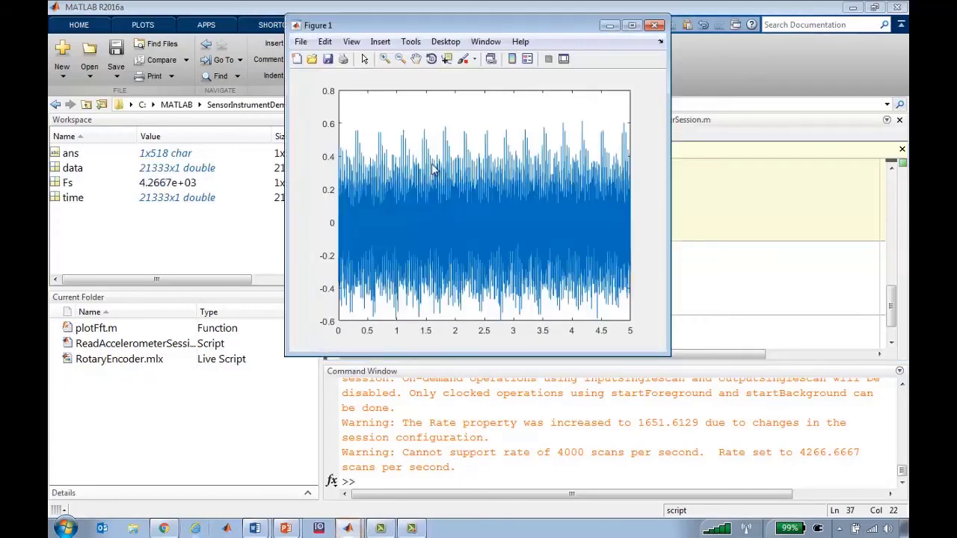
click(513, 487)
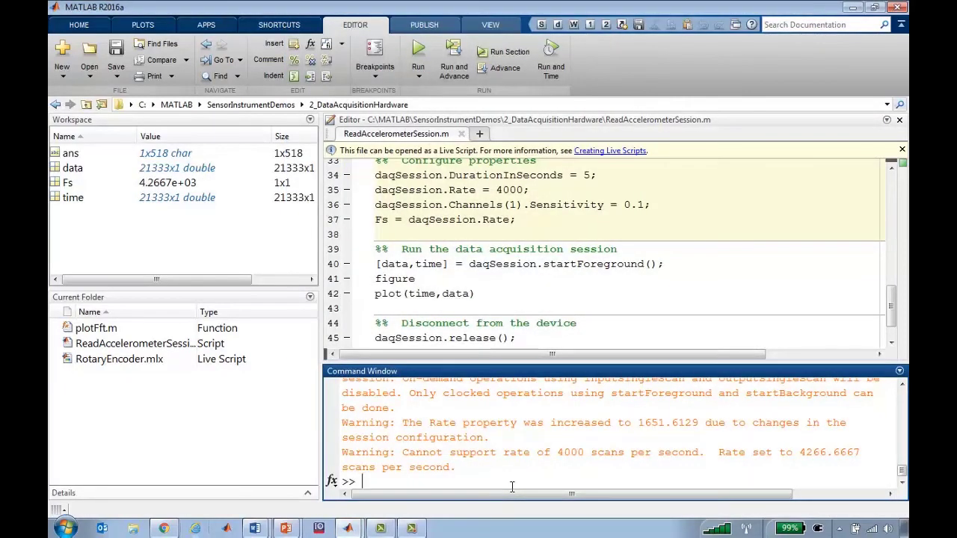
Step: Run plotFft(data,Fs) and maximize the resulting spectrum figure
text(plotFft(d)
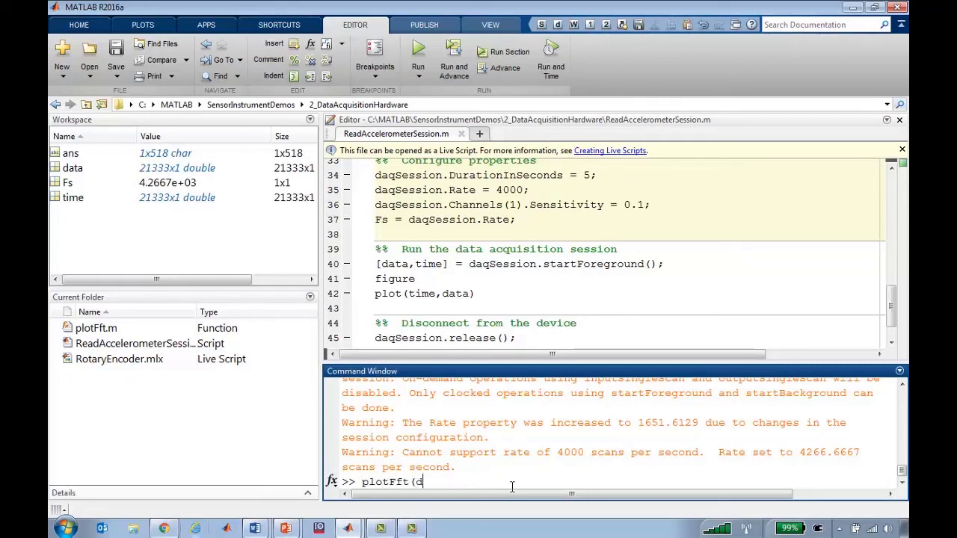
text(ata,Fs))
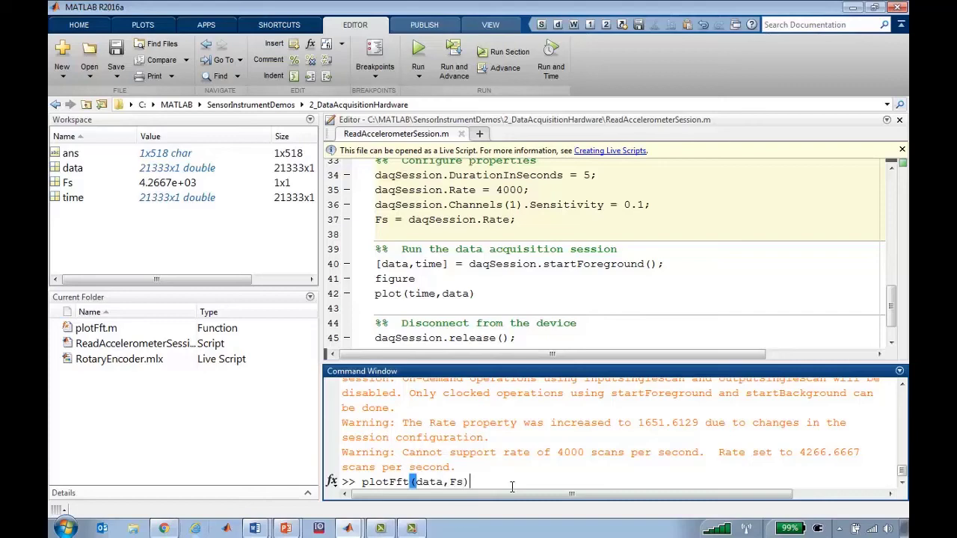
key(Return)
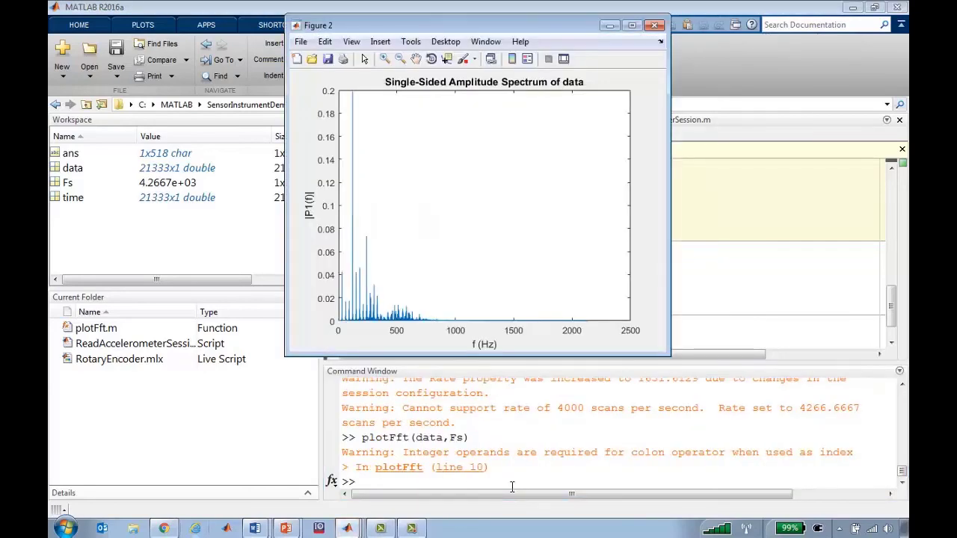
key(super+Up)
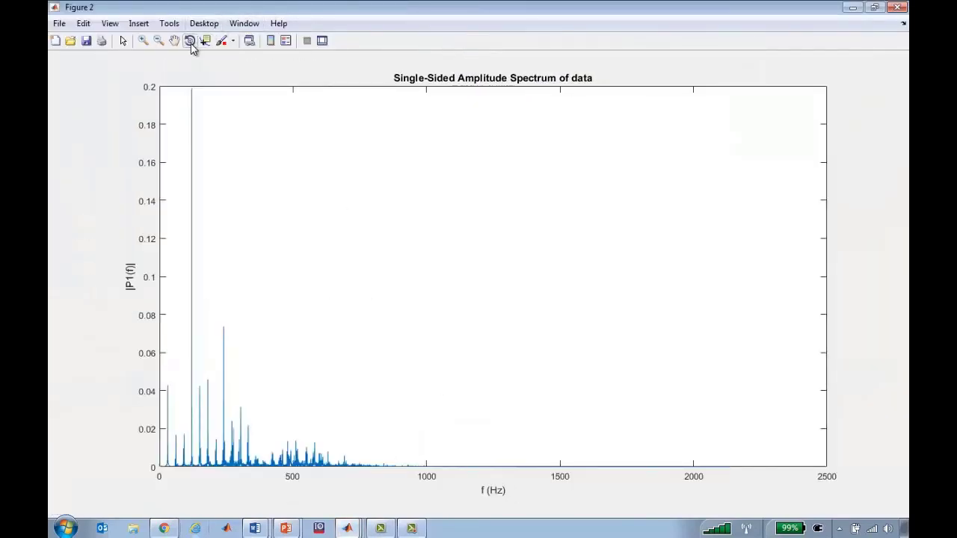
Step: Zoom the spectrum horizontally to roughly 20–385 Hz
click(143, 41)
right_click(172, 321)
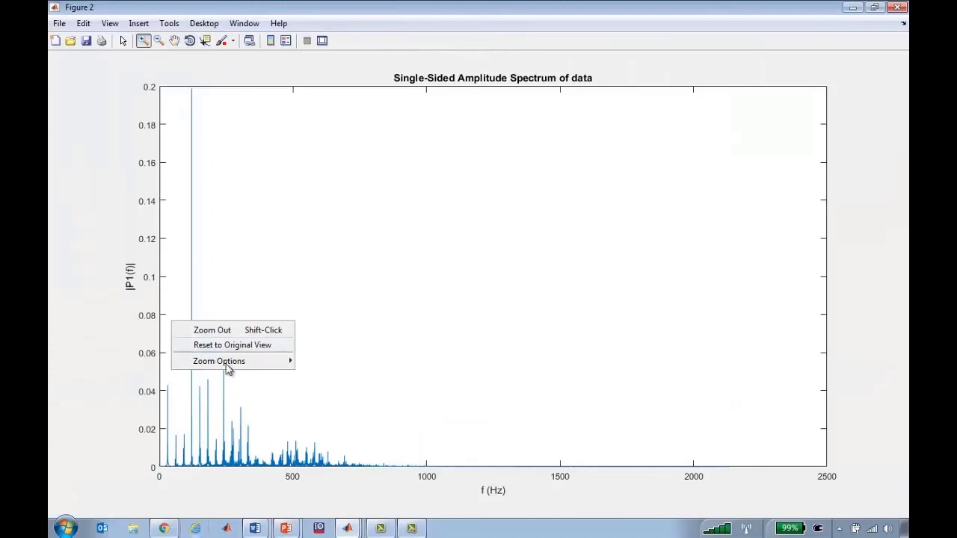
mouse_move(229, 367)
click(329, 376)
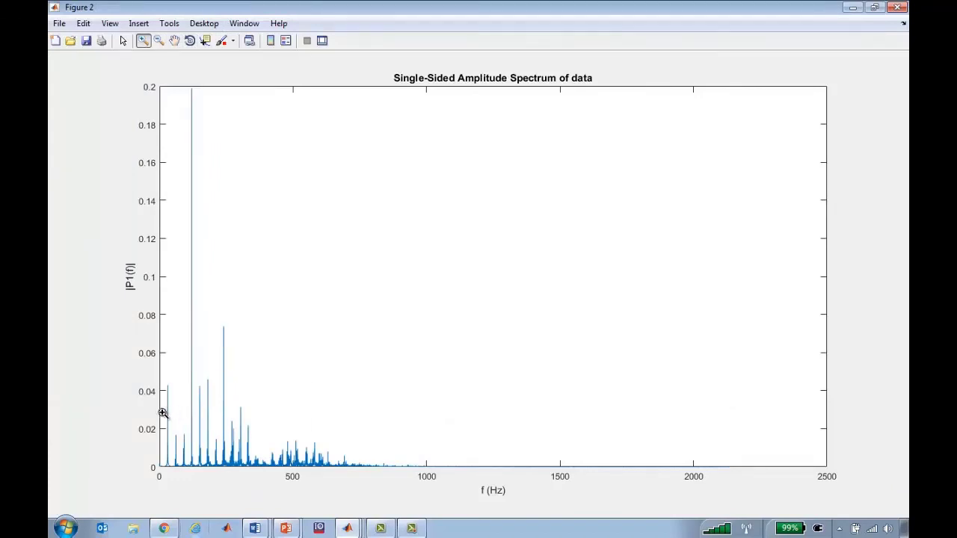
drag(163, 413, 263, 411)
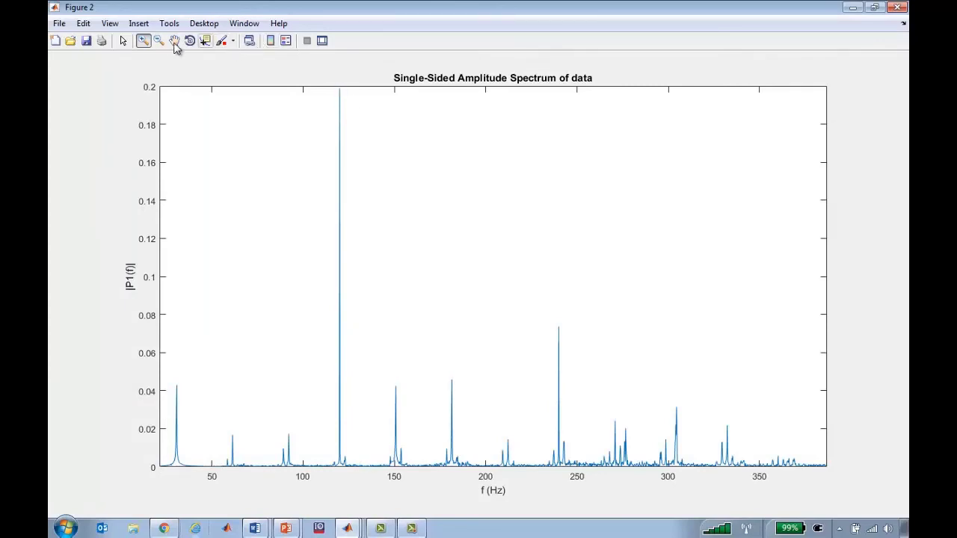
Step: Label the 120 Hz peak with a data cursor showing its 0.1988 amplitude
click(205, 41)
click(339, 90)
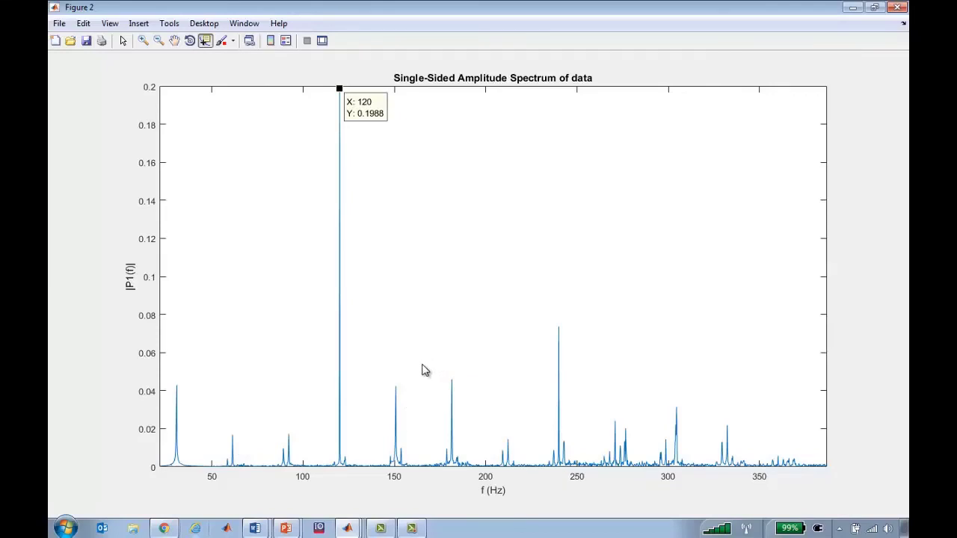
key(alt+Tab)
Step: Bring Figure 2 forward from the taskbar window list and close it
mouse_move(347, 528)
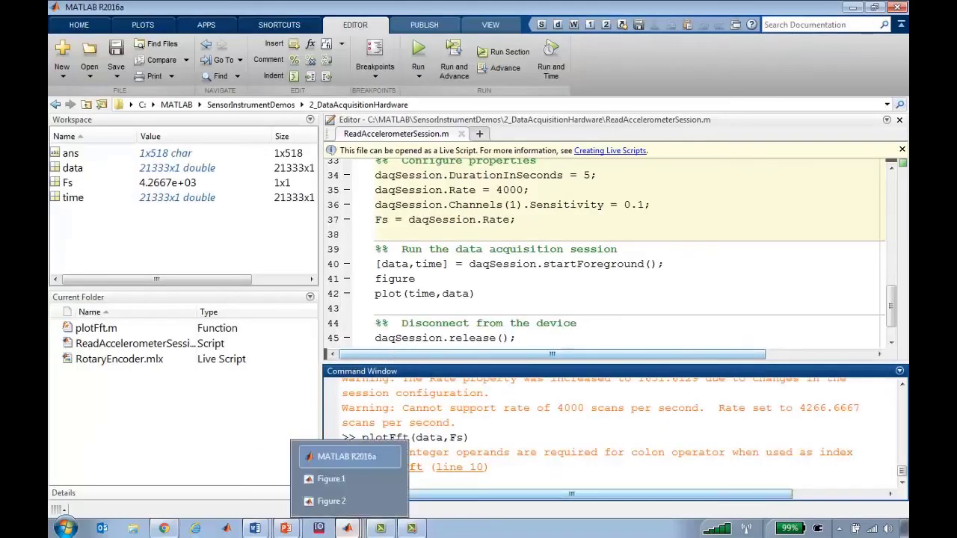
click(358, 499)
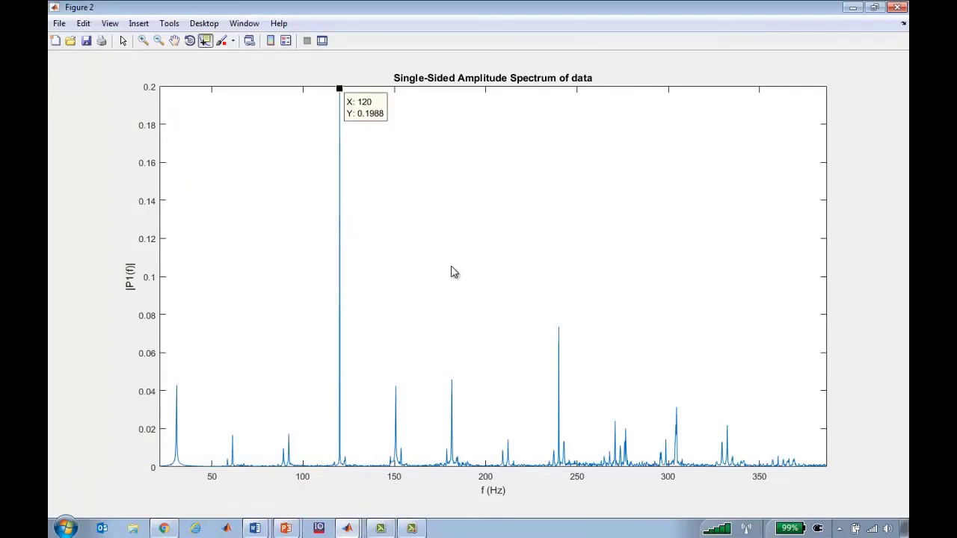
click(902, 9)
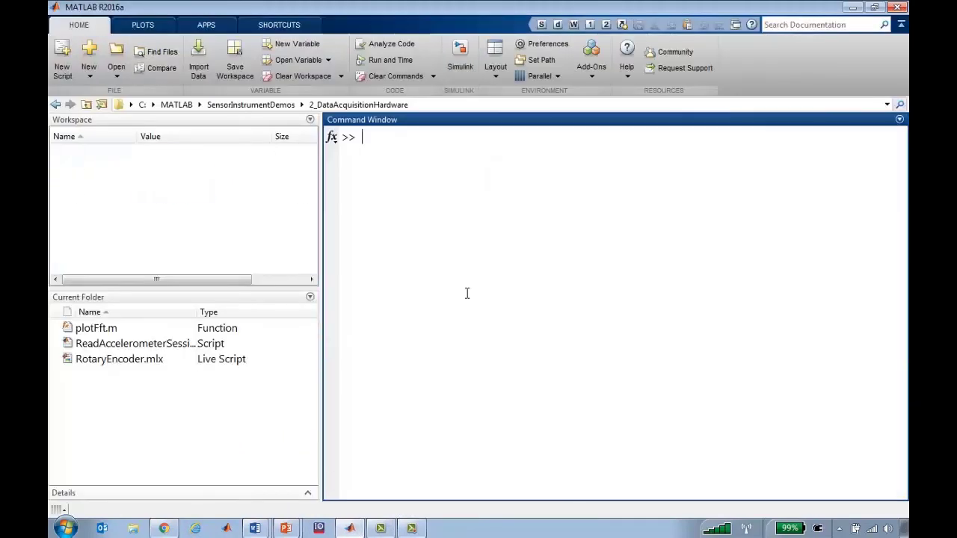